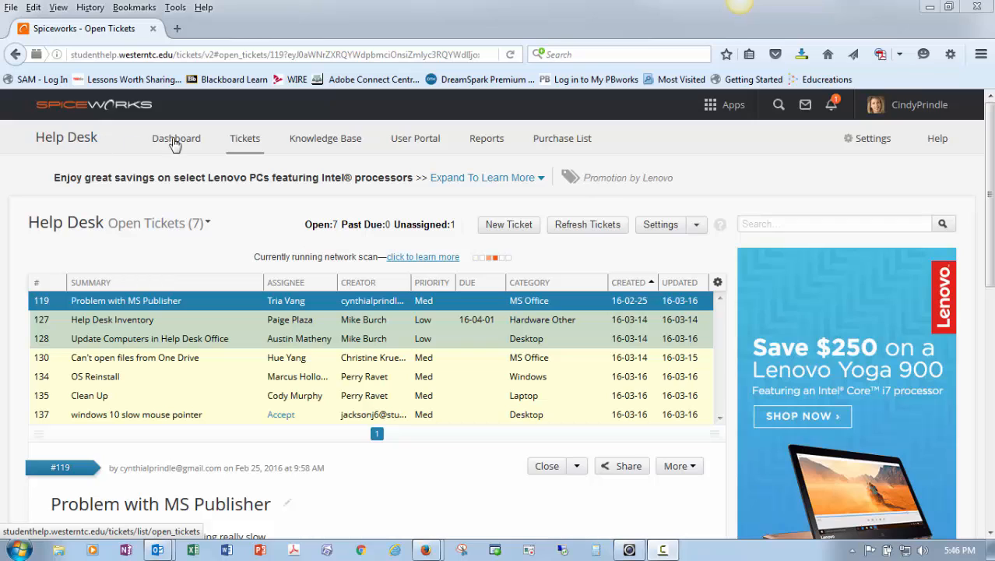
# Open the help desk reports and look through the list of all reports, including its second page
pyautogui.click(489, 146)
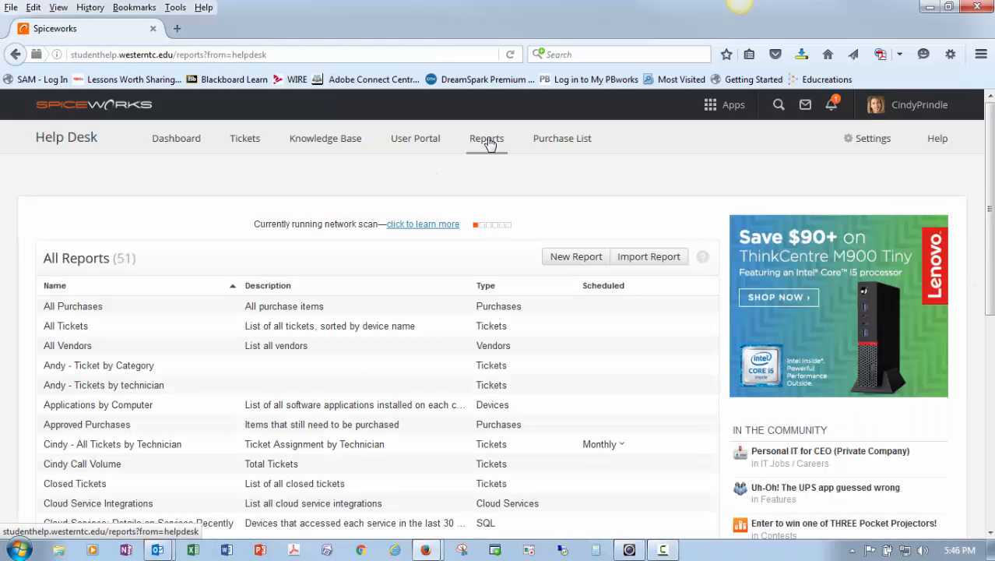
pyautogui.scroll(-2, 288, 331)
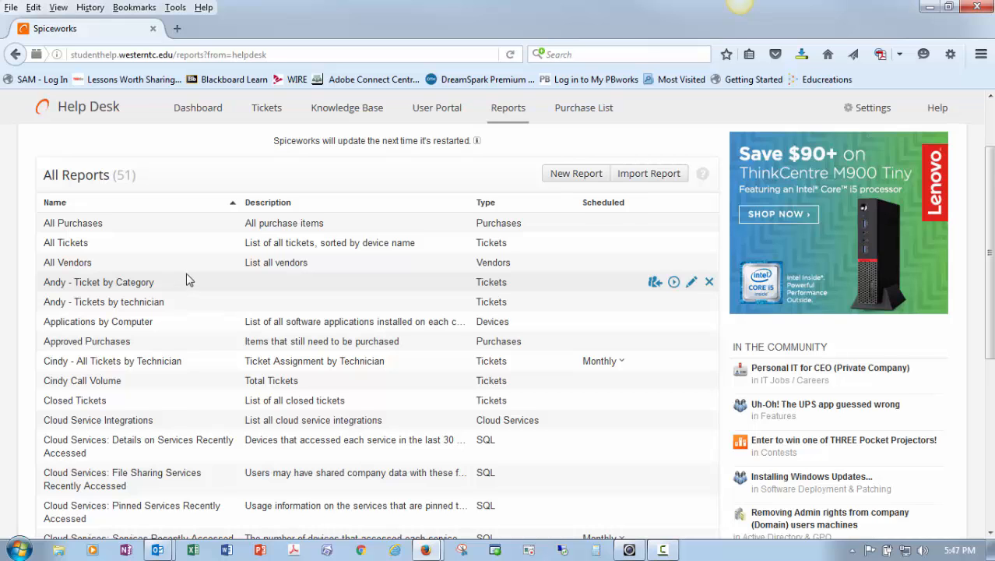
pyautogui.scroll(-2, 186, 280)
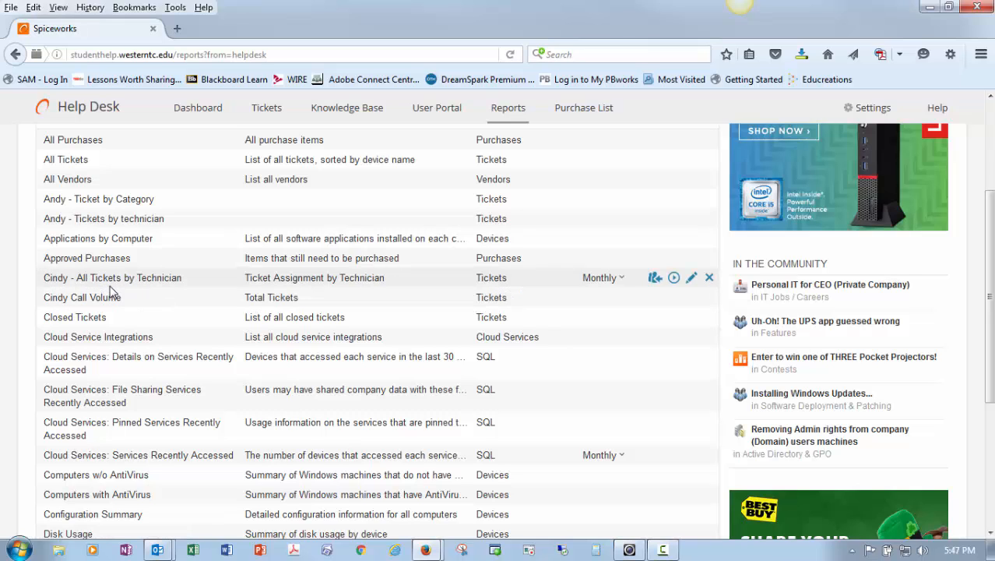
pyautogui.scroll(2, 109, 291)
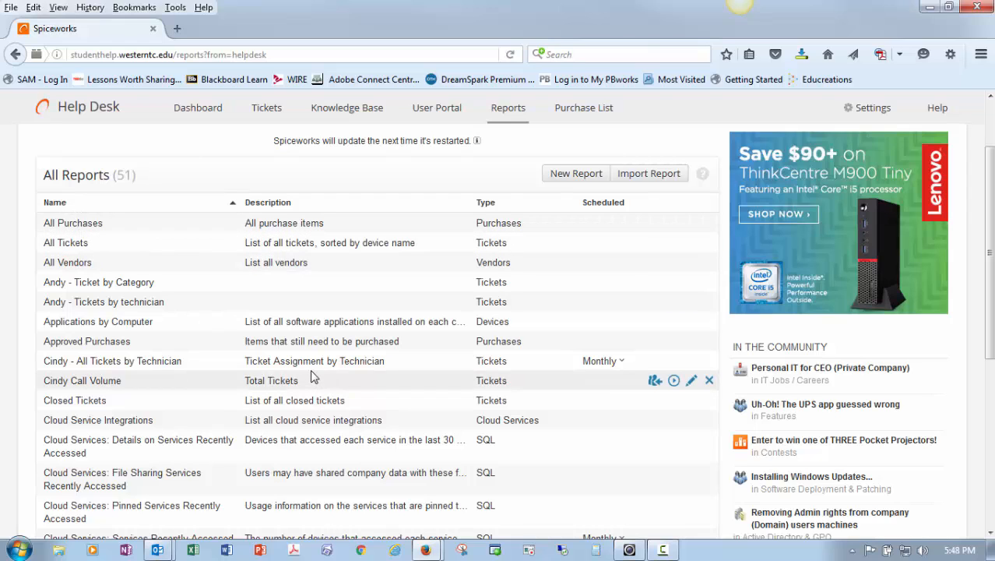
pyautogui.scroll(-4, 327, 289)
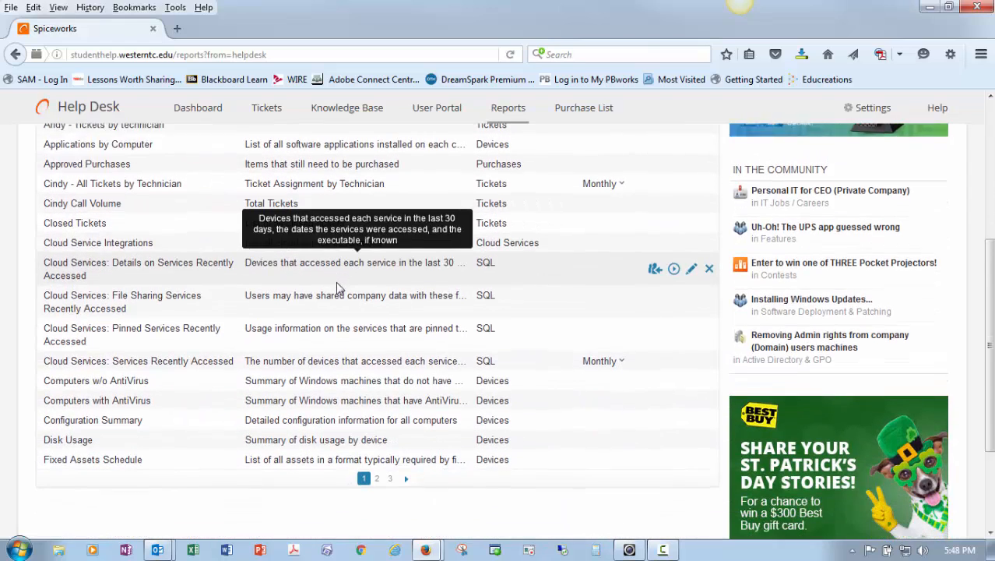
pyautogui.scroll(-1, 337, 288)
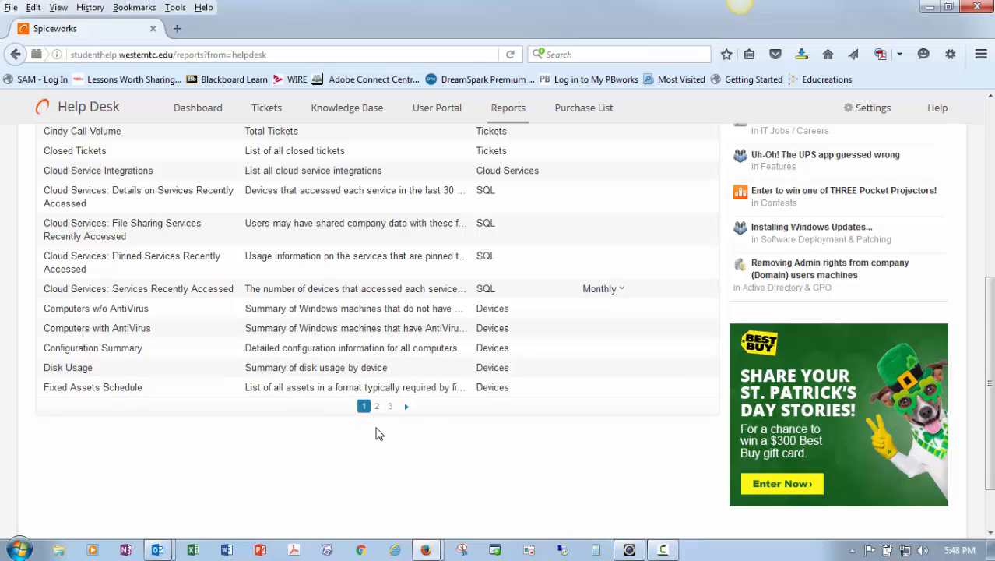
pyautogui.click(406, 407)
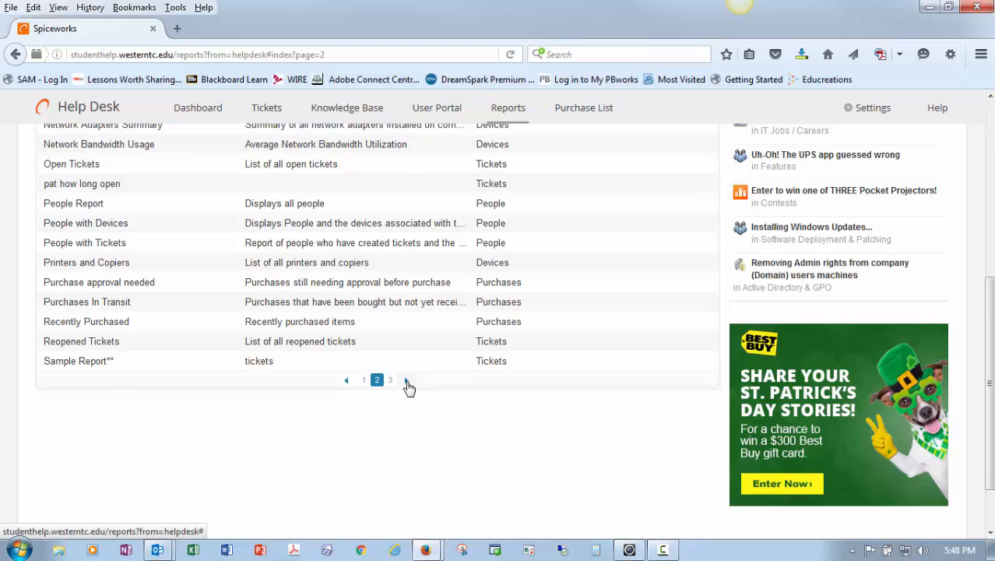
pyautogui.click(407, 385)
pyautogui.click(346, 380)
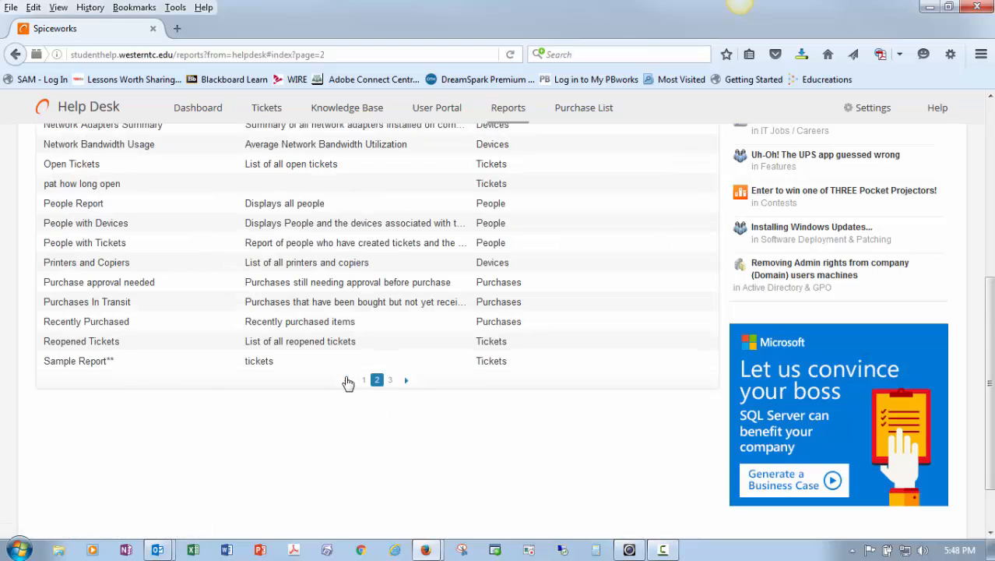
pyautogui.click(348, 382)
pyautogui.scroll(2, 347, 390)
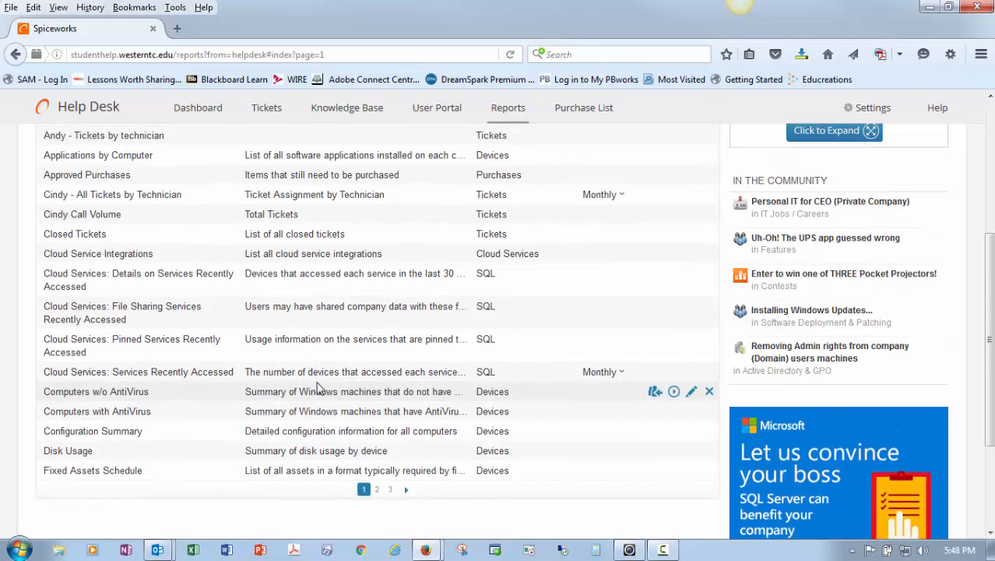
pyautogui.scroll(4, 317, 387)
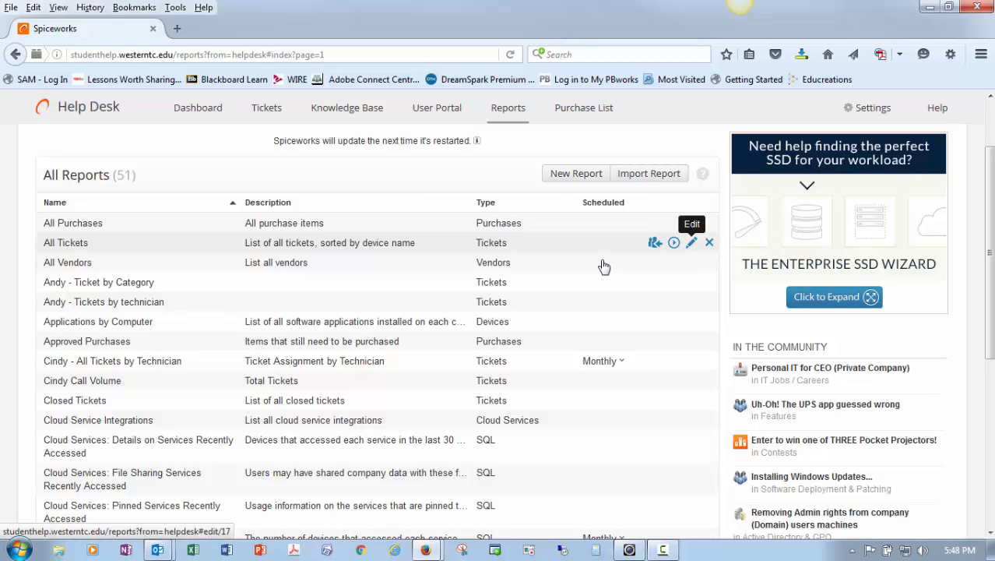
# Open the All Tickets report for editing and review its general information, email schedule, criteria and display columns
pyautogui.click(692, 246)
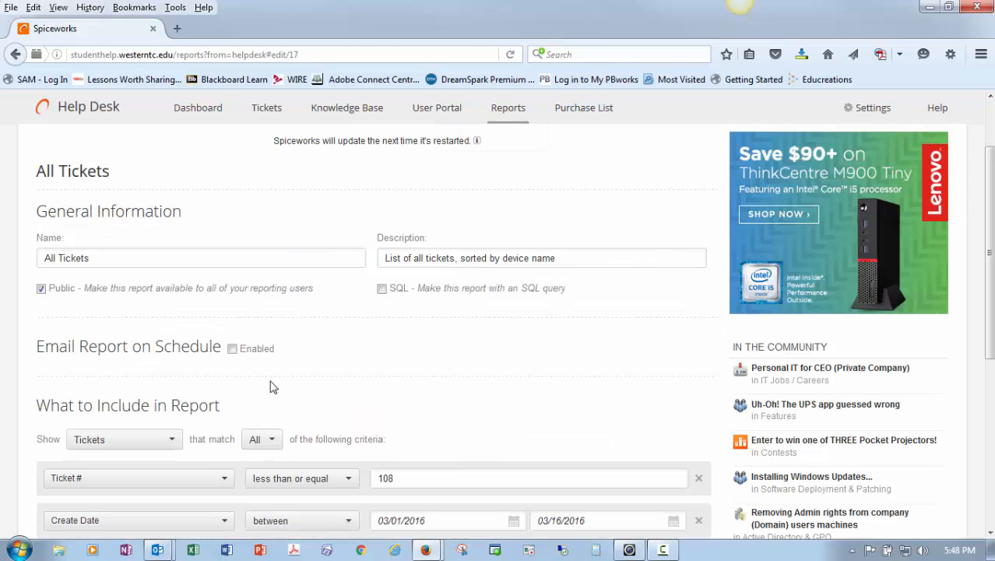
pyautogui.scroll(-2, 234, 362)
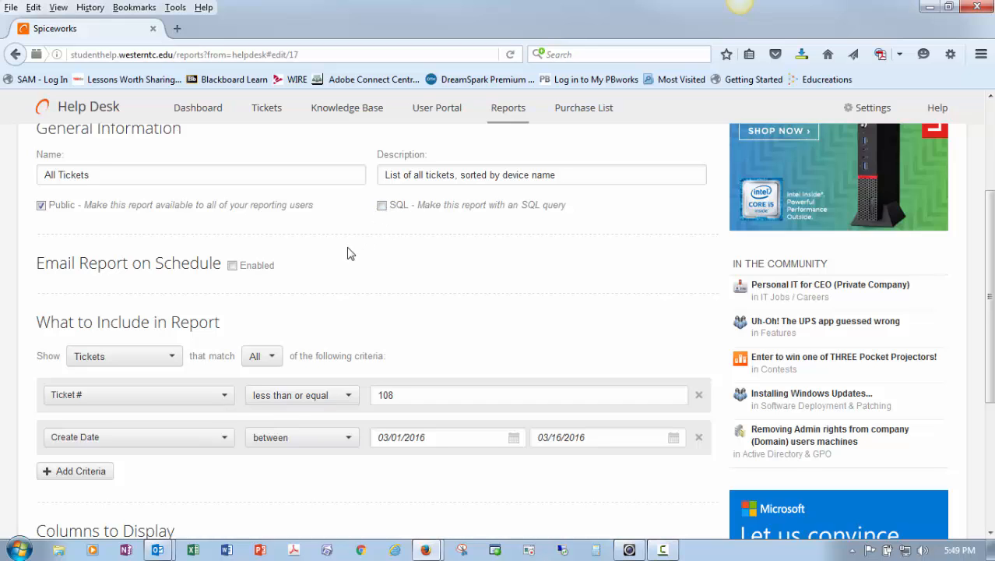
pyautogui.scroll(-2, 338, 247)
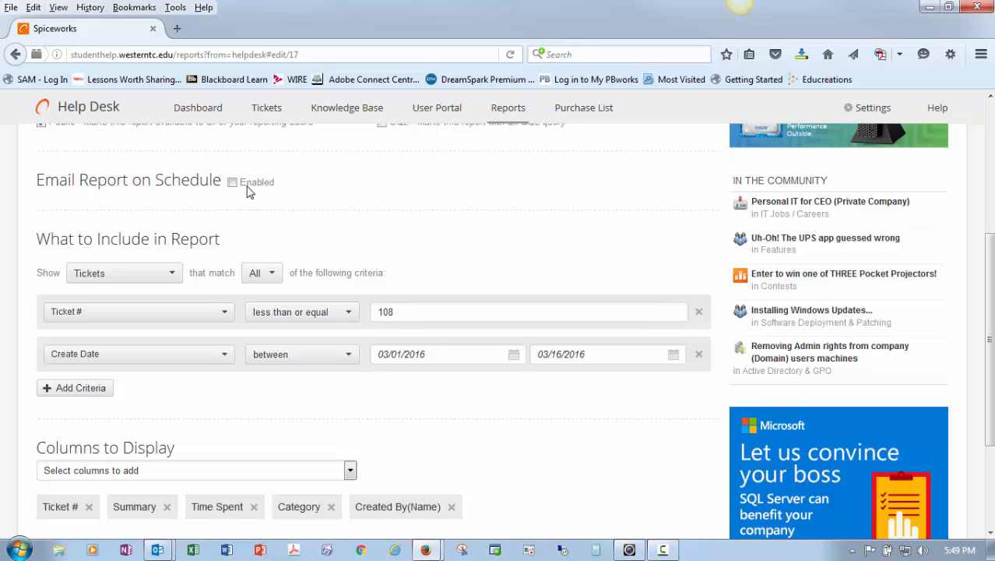
pyautogui.scroll(-2, 305, 198)
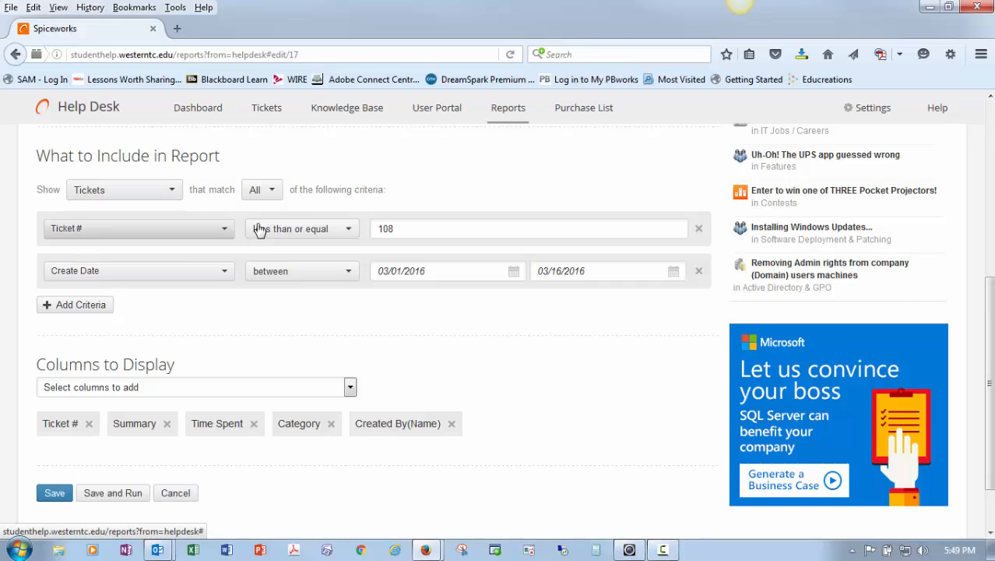
# Remove the existing Ticket # and Create Date criteria from the All Tickets report
pyautogui.click(430, 236)
pyautogui.click(699, 232)
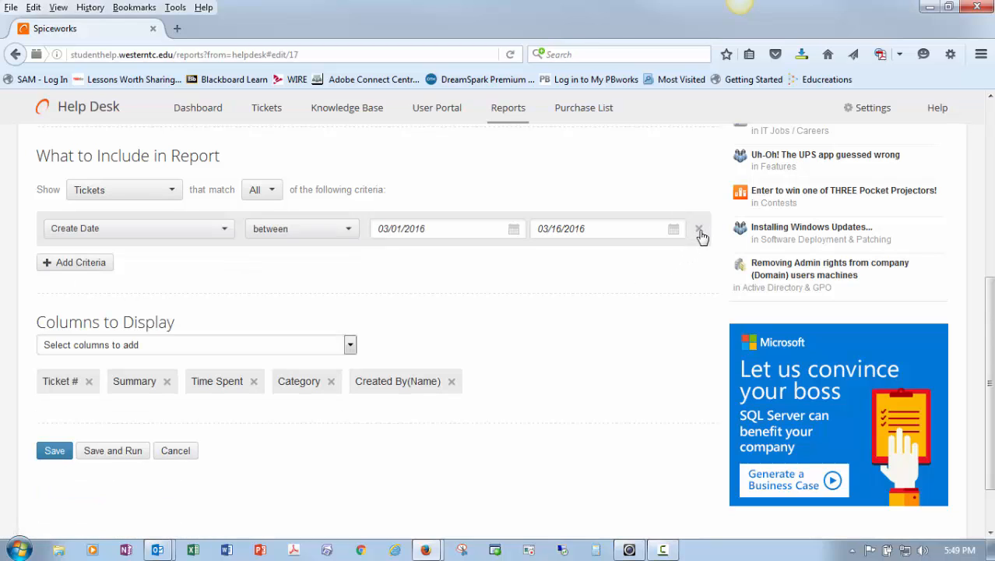
pyautogui.click(699, 231)
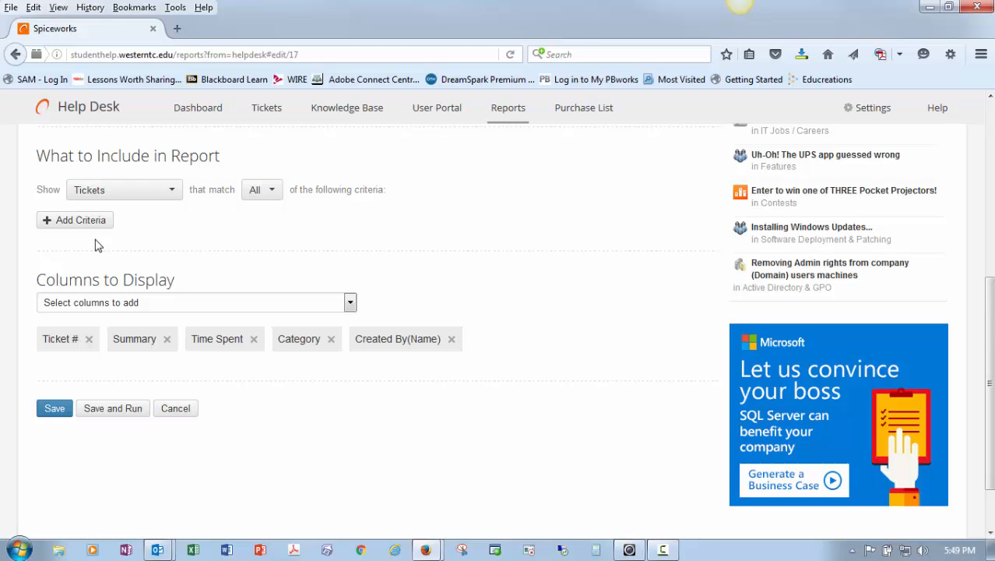
# Add a criterion limiting the report to tickets with a Create Date between 02/22/2016 and 03/16/2016
pyautogui.click(78, 221)
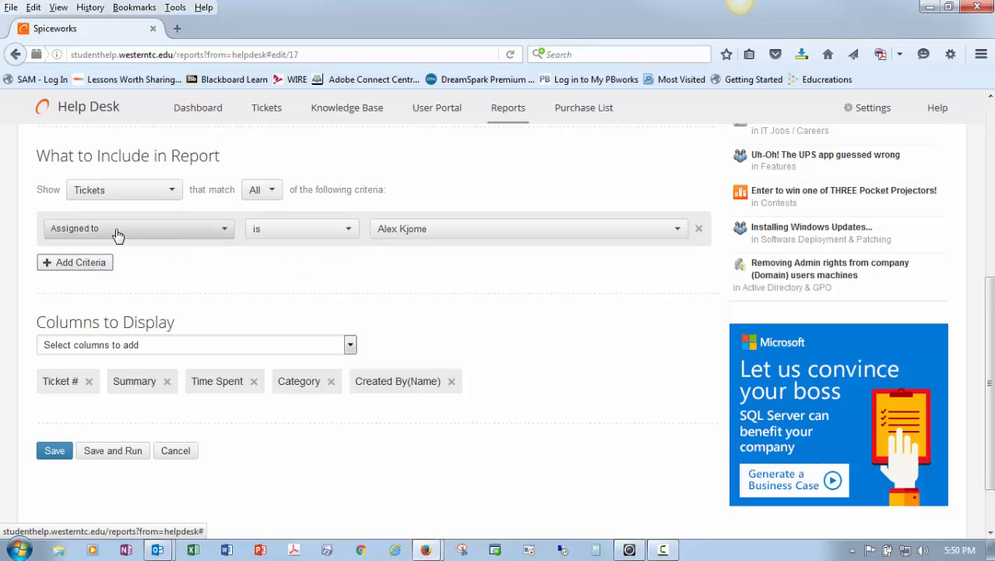
pyautogui.click(162, 234)
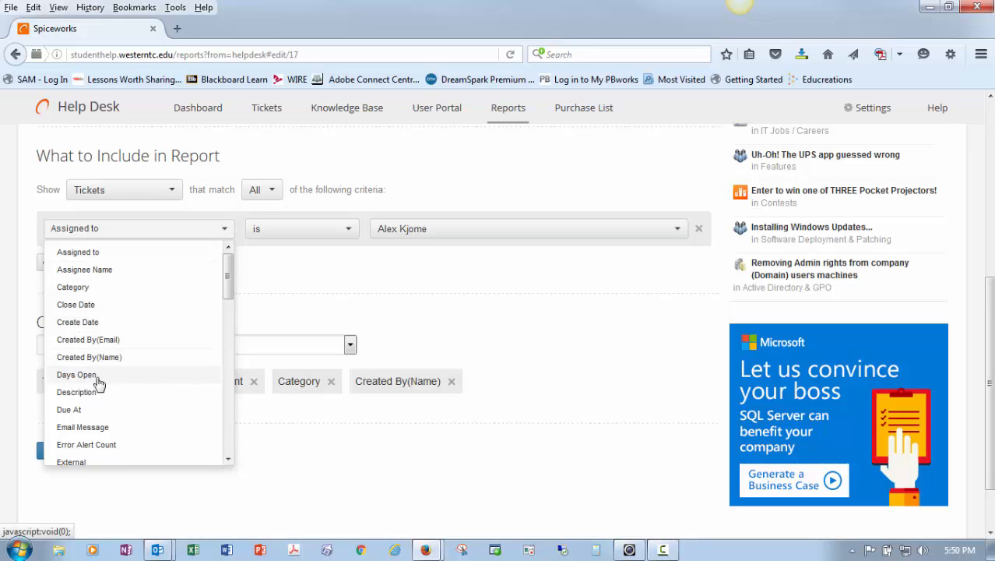
pyautogui.click(83, 321)
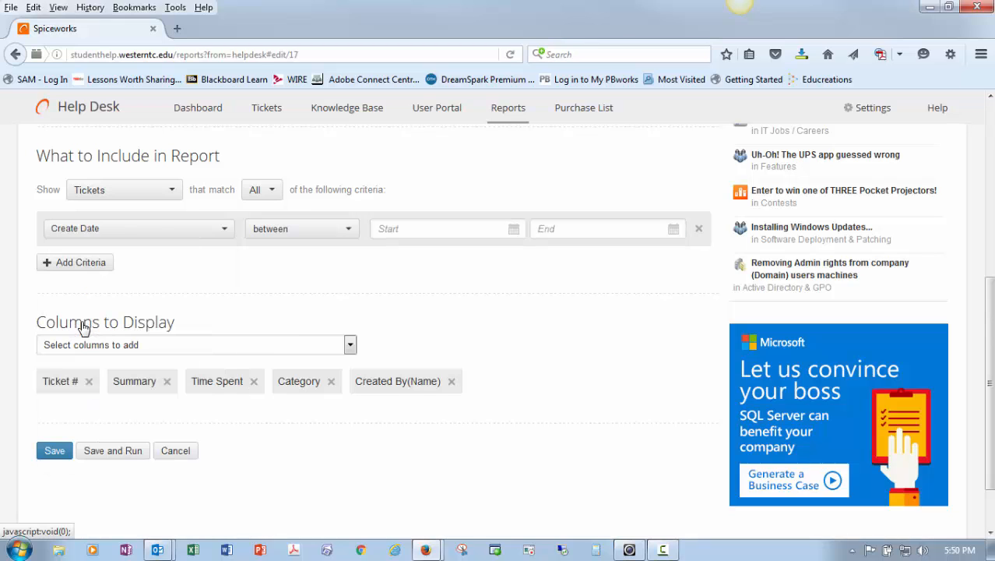
pyautogui.click(341, 234)
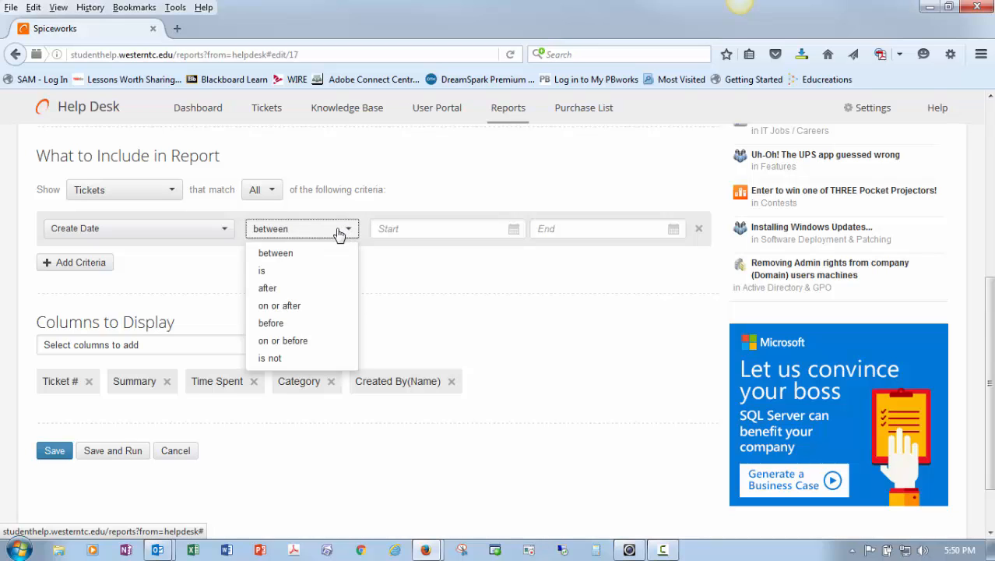
pyautogui.click(340, 234)
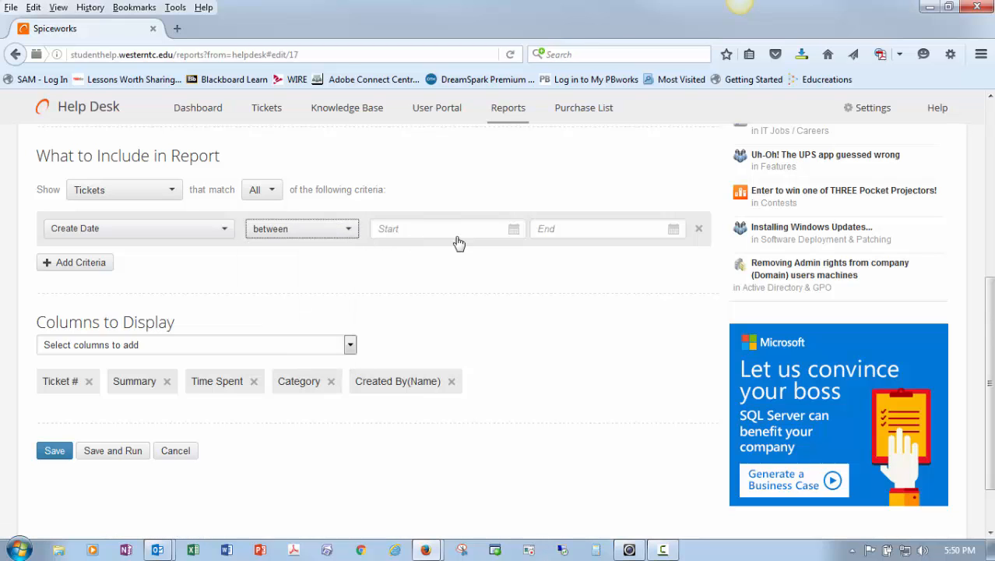
pyautogui.click(517, 232)
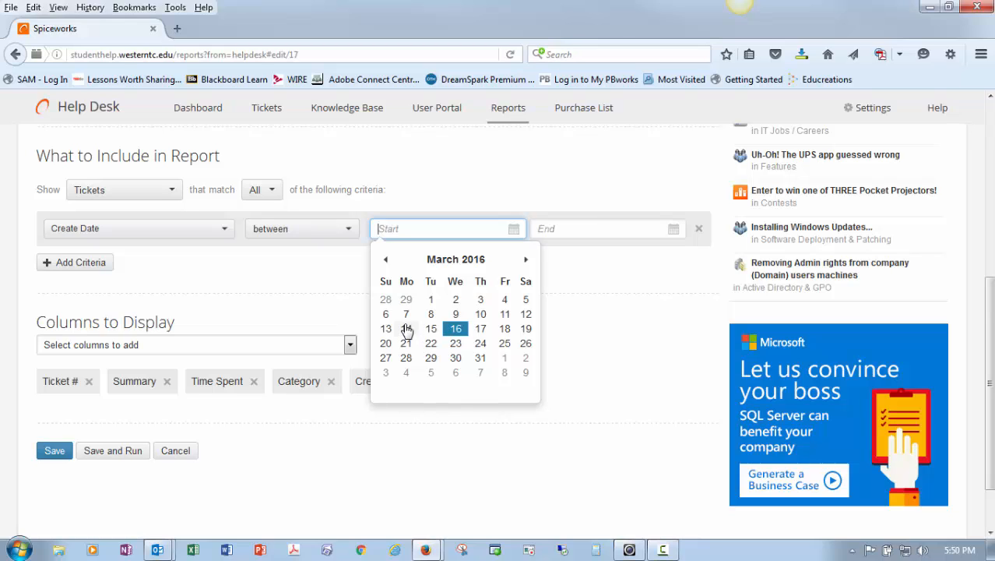
pyautogui.click(385, 259)
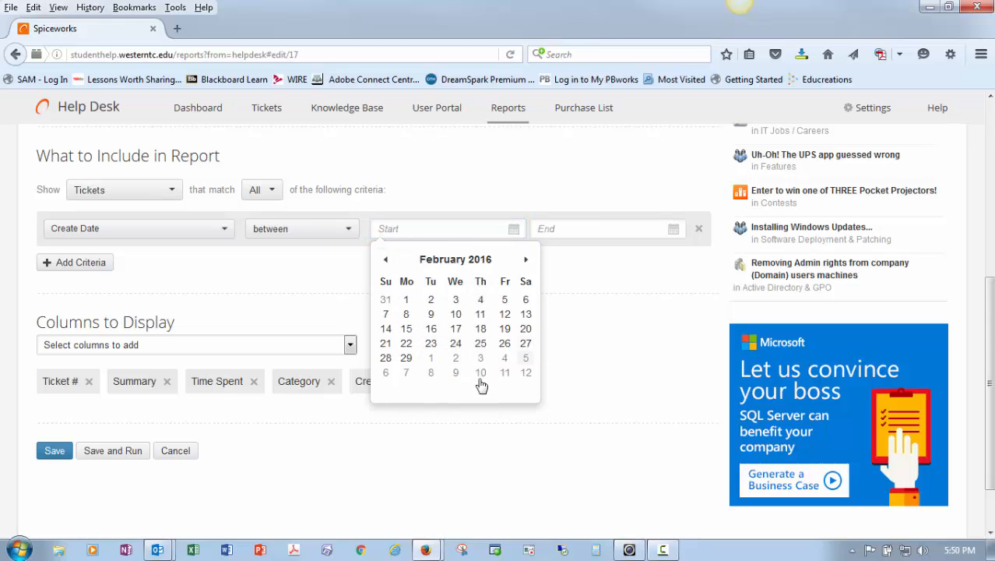
pyautogui.click(406, 343)
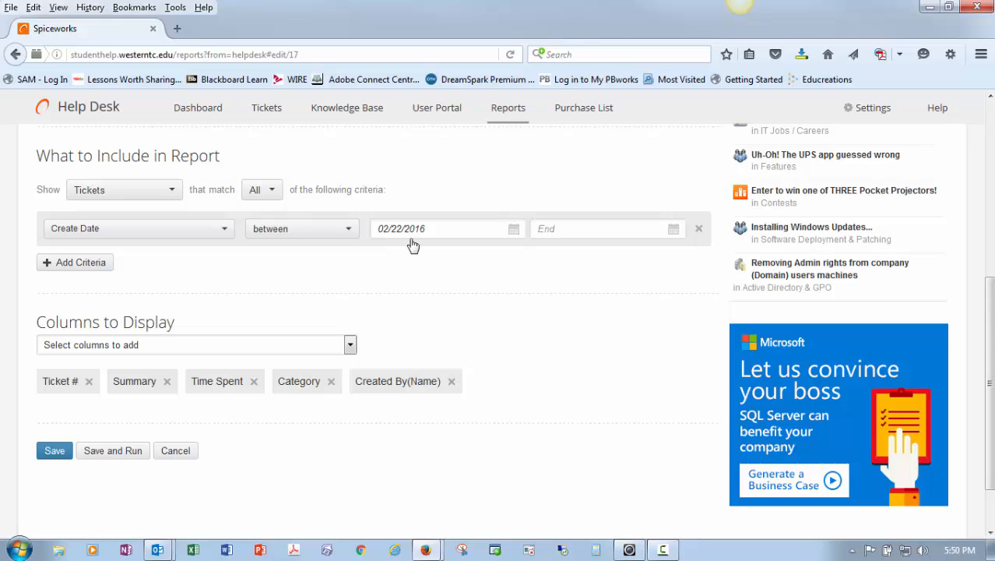
pyautogui.click(673, 233)
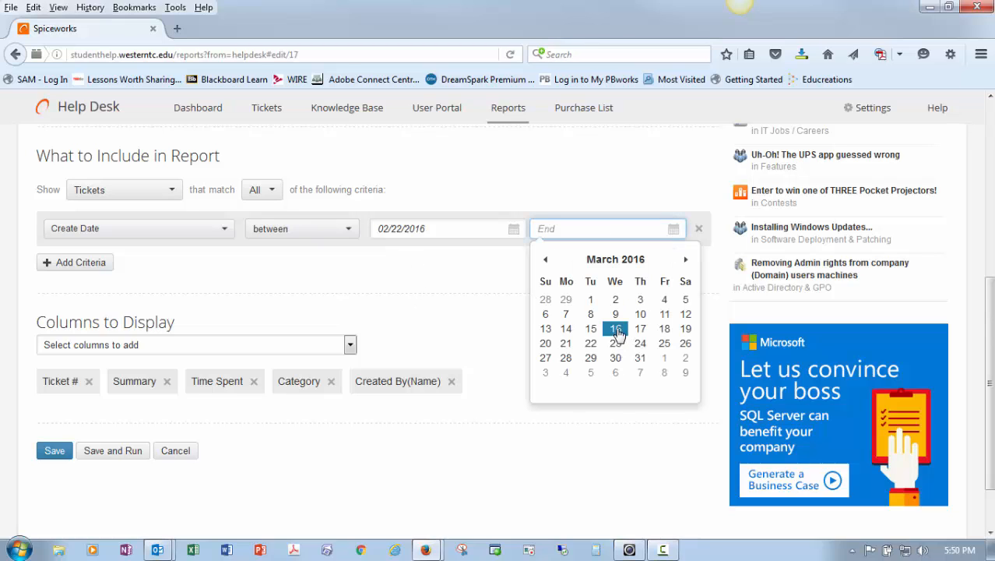
pyautogui.click(615, 331)
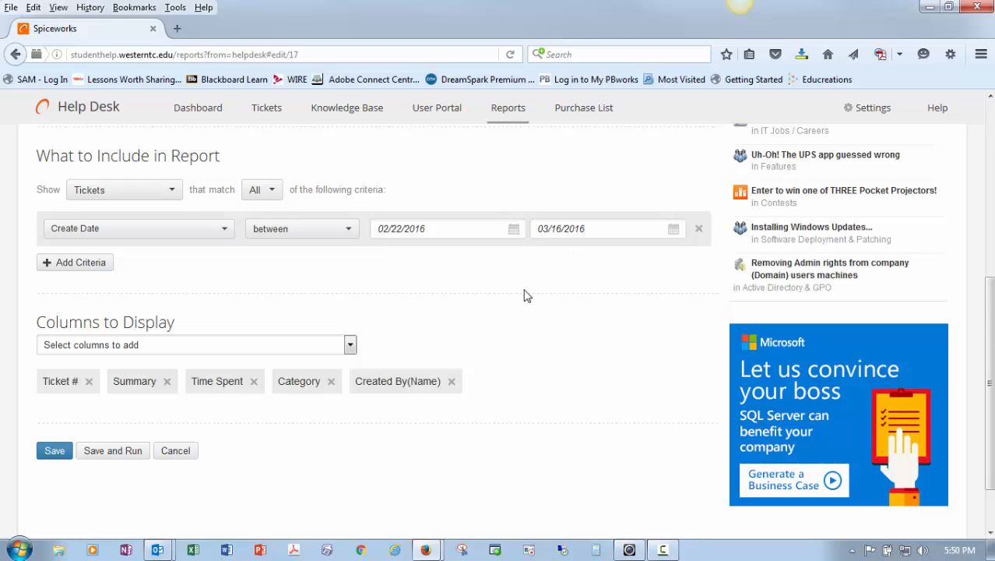
# Add a second report criterion, check its field options, and remove that criterion again
pyautogui.click(72, 270)
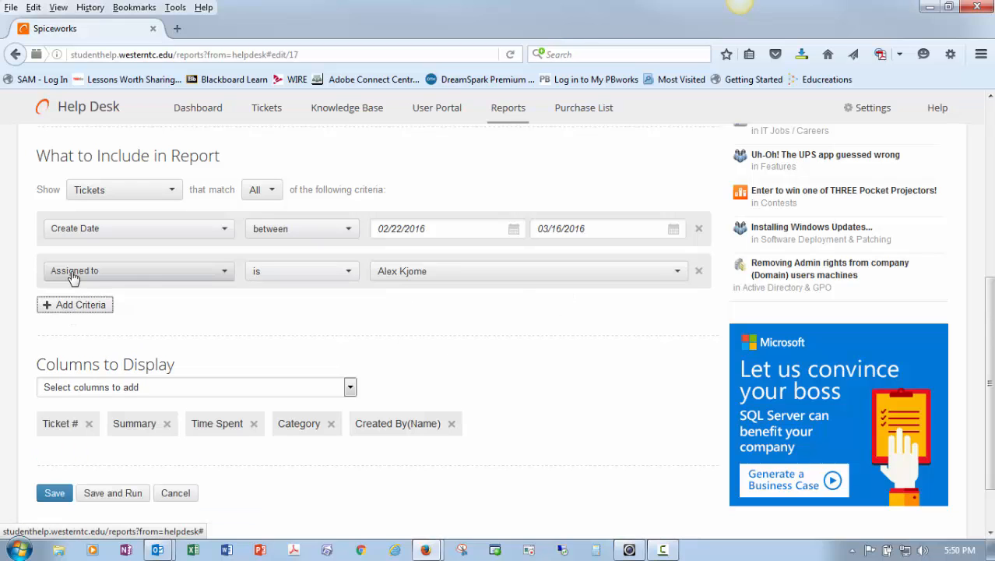
pyautogui.click(193, 278)
pyautogui.click(193, 278)
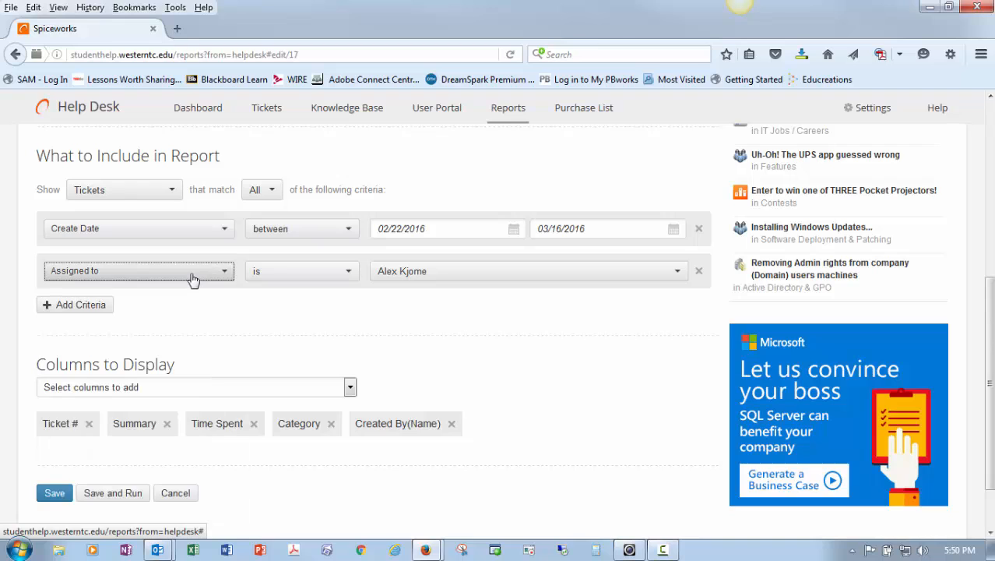
pyautogui.click(699, 272)
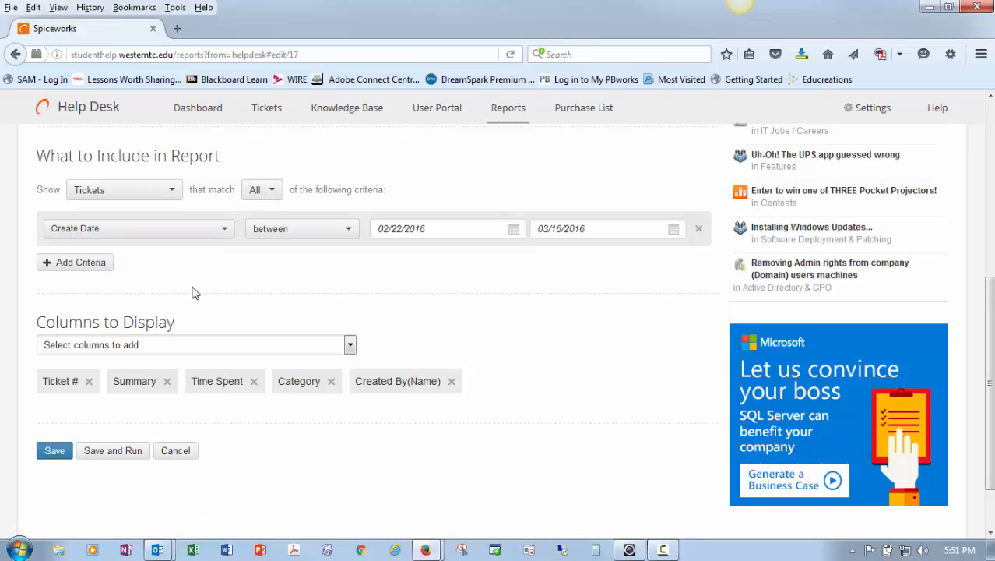
# Switch the criteria matching to Any and set it back to All
pyautogui.click(272, 195)
pyautogui.click(263, 232)
pyautogui.click(266, 193)
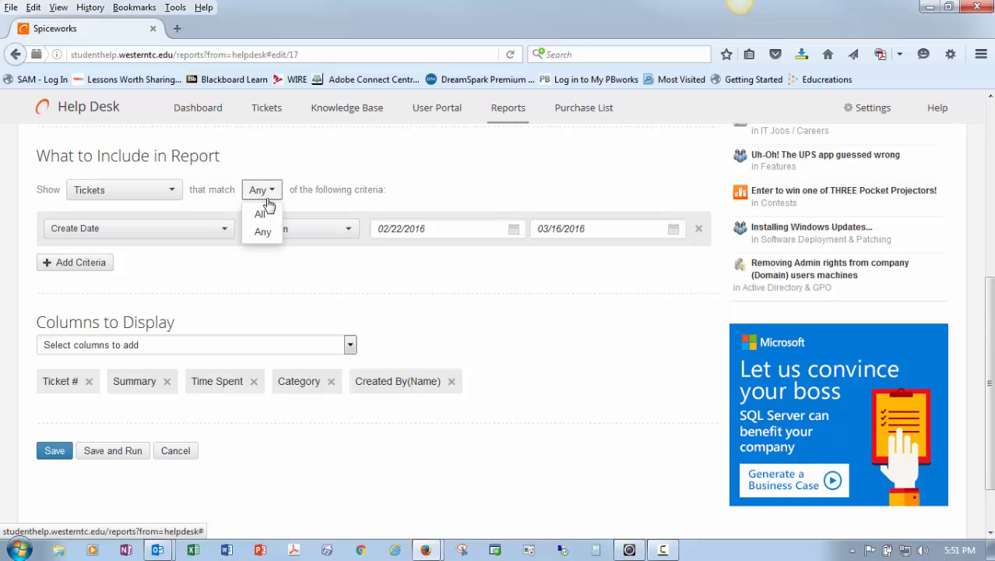
pyautogui.click(260, 214)
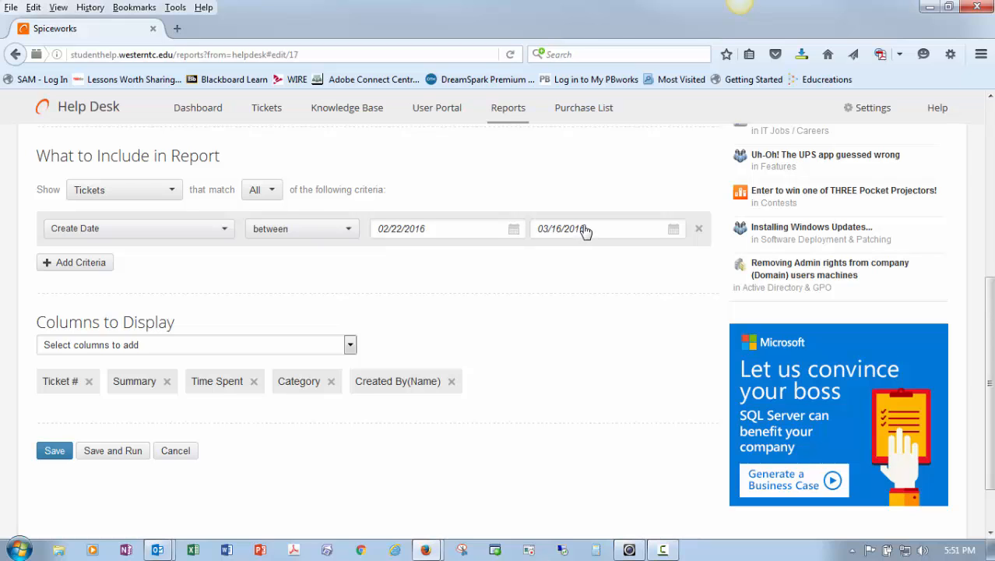
# Remove the Created By(Name) column from the report's displayed columns and add it back
pyautogui.scroll(-2, 585, 232)
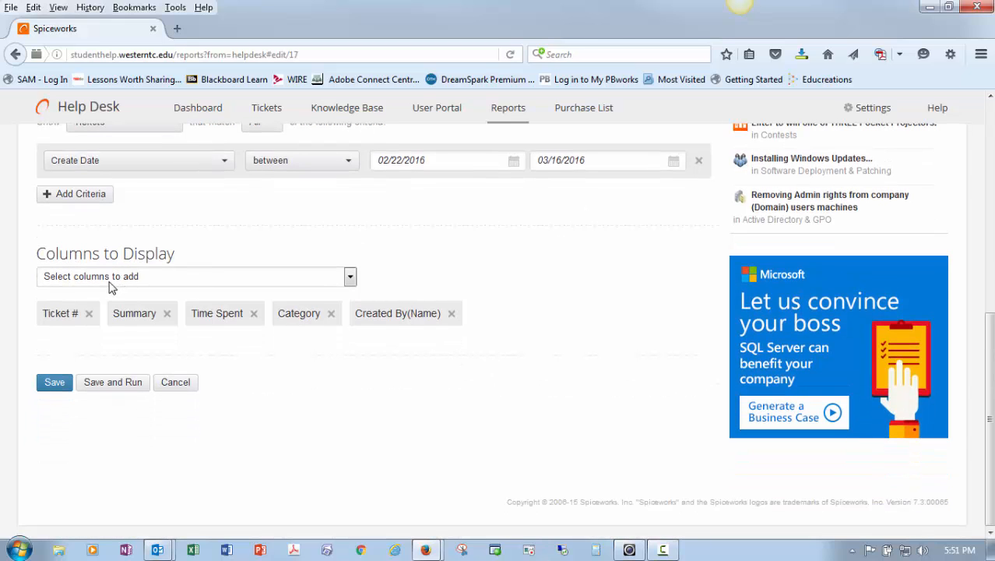
pyautogui.click(453, 314)
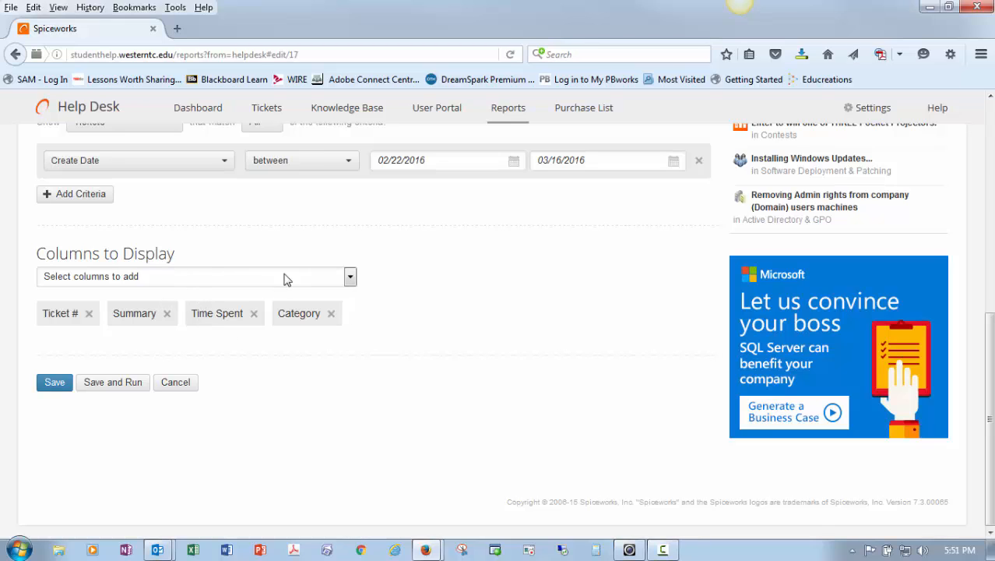
pyautogui.click(349, 281)
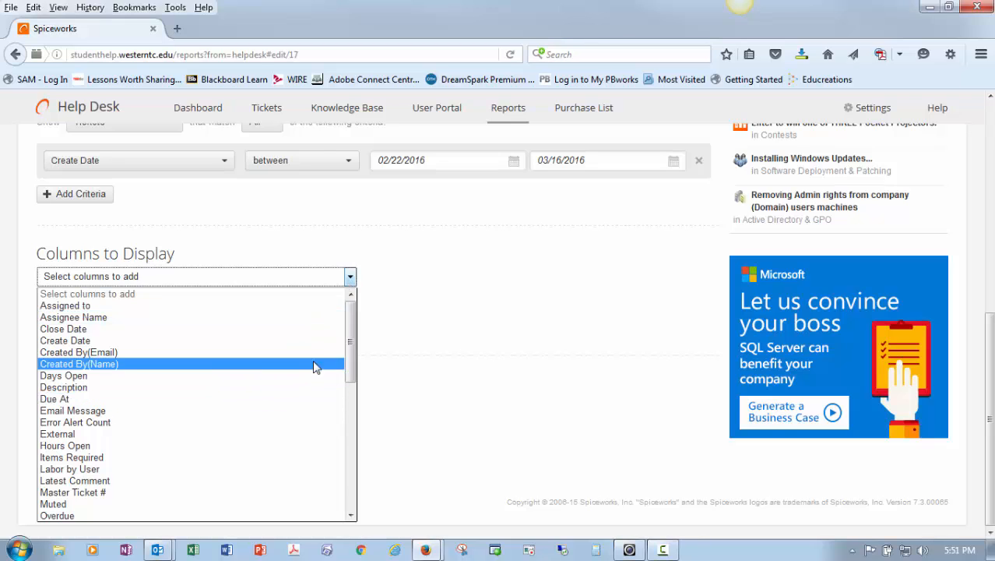
pyautogui.moveTo(352, 373); pyautogui.dragTo(353, 375)
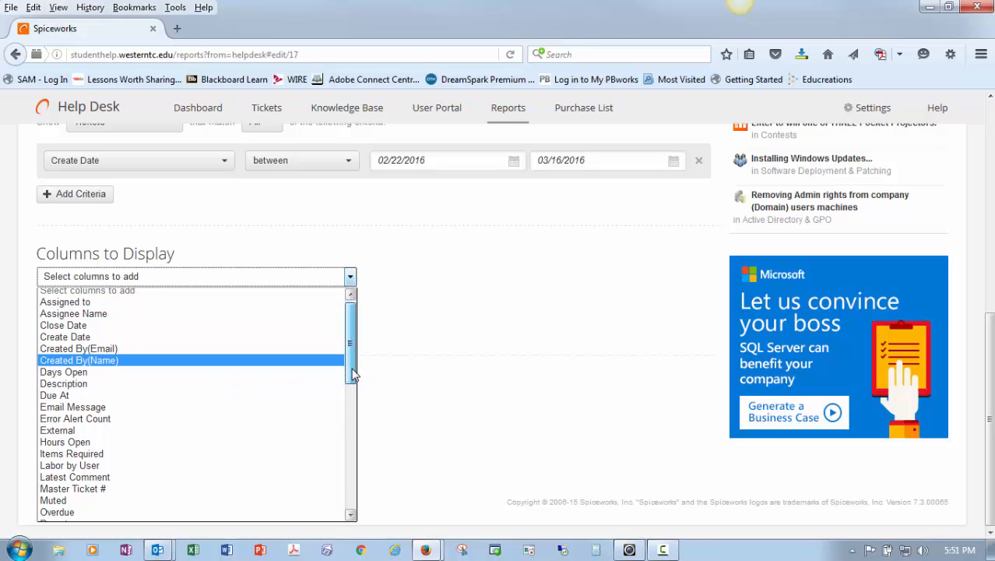
pyautogui.click(132, 368)
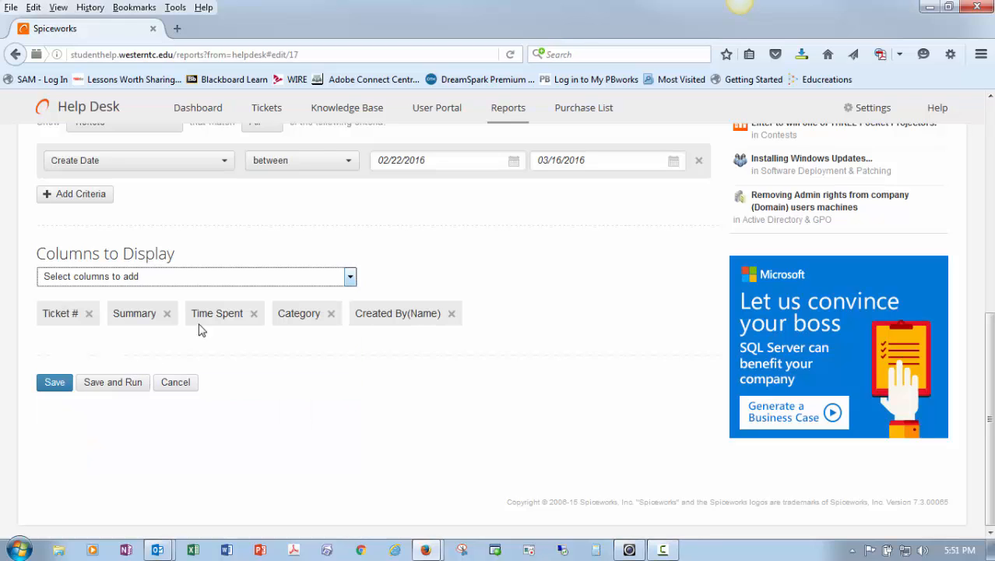
# Add the Assigned to column to the report, save and run it, and look over the resulting ticket list
pyautogui.click(351, 280)
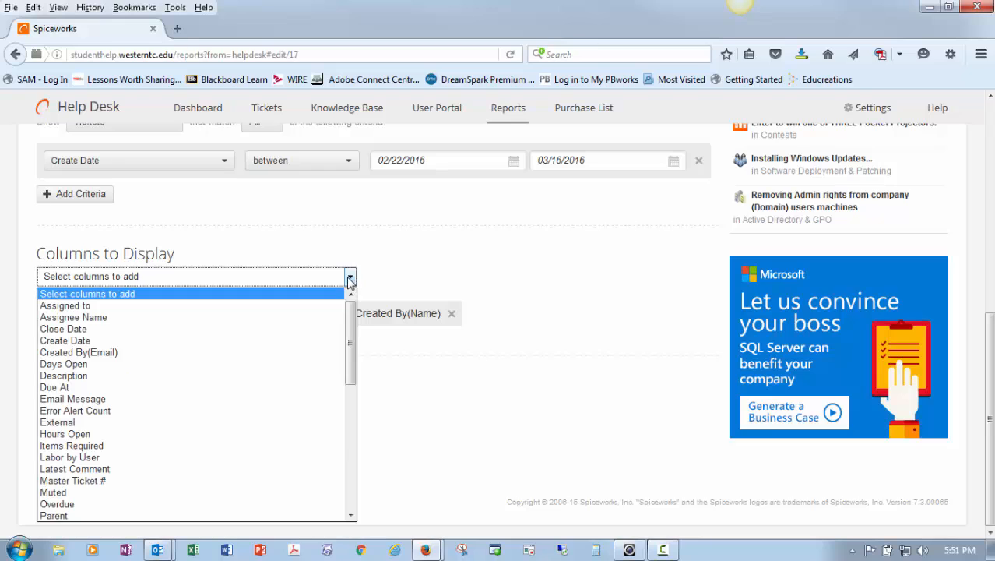
pyautogui.click(104, 307)
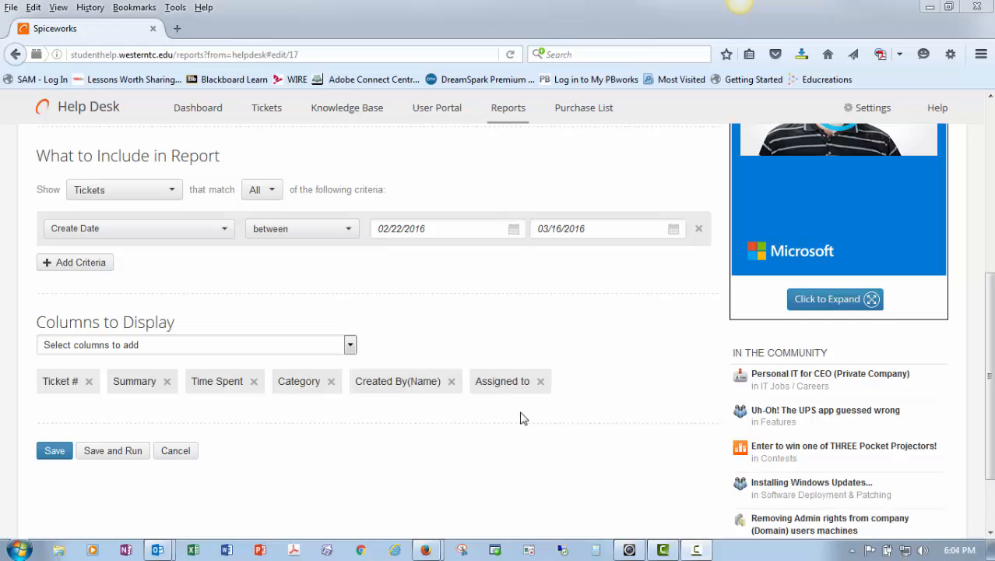
pyautogui.click(119, 454)
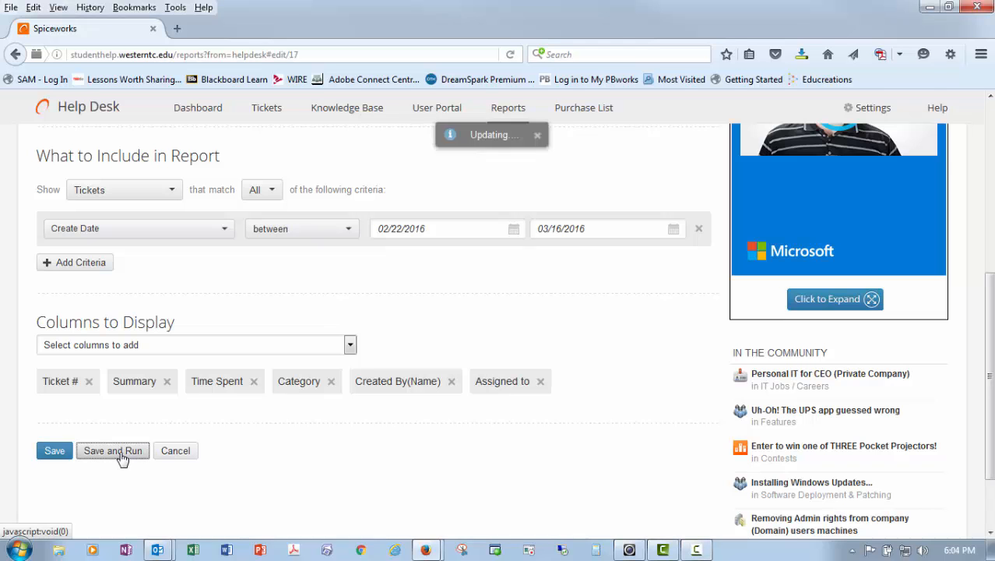
pyautogui.scroll(4, 155, 448)
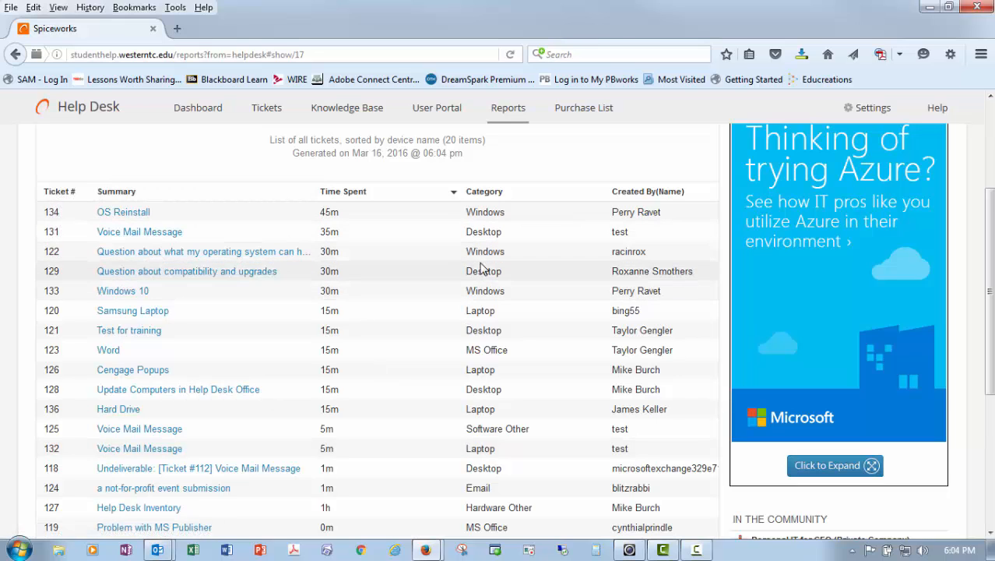
pyautogui.scroll(-2, 543, 287)
pyautogui.scroll(2, 543, 287)
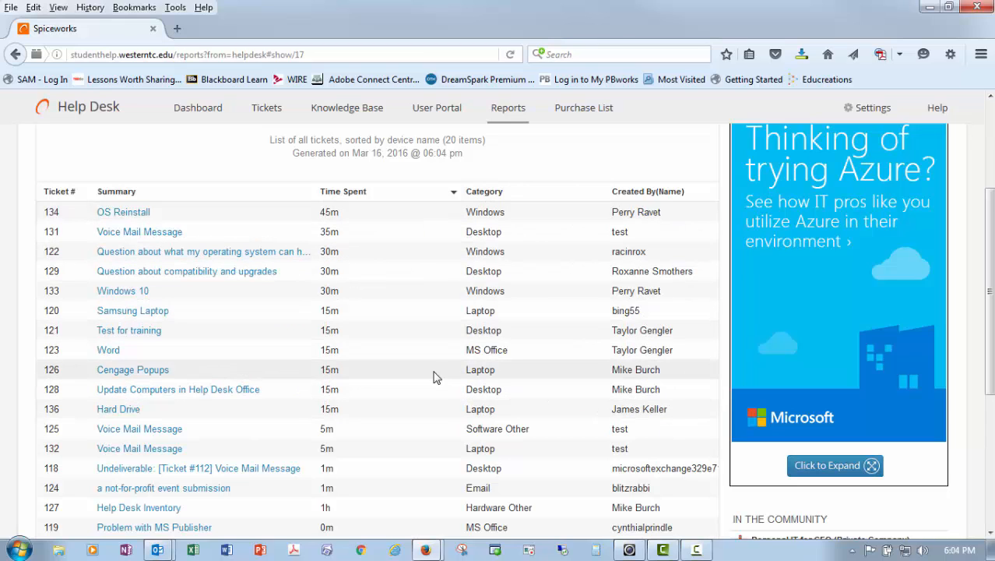
# Sort the report results by Ticket #, switching the sort direction back and forth
pyautogui.click(61, 193)
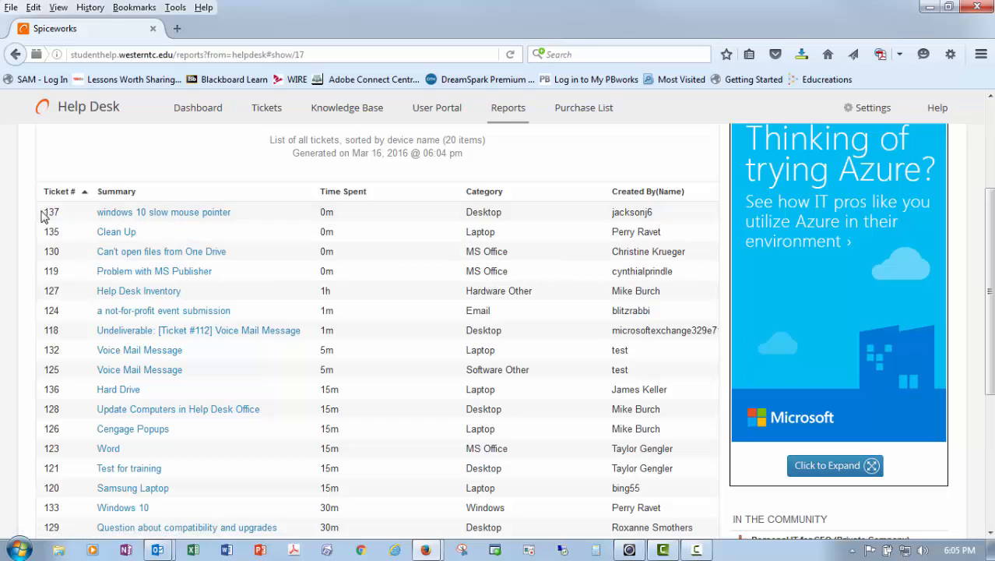
pyautogui.click(60, 193)
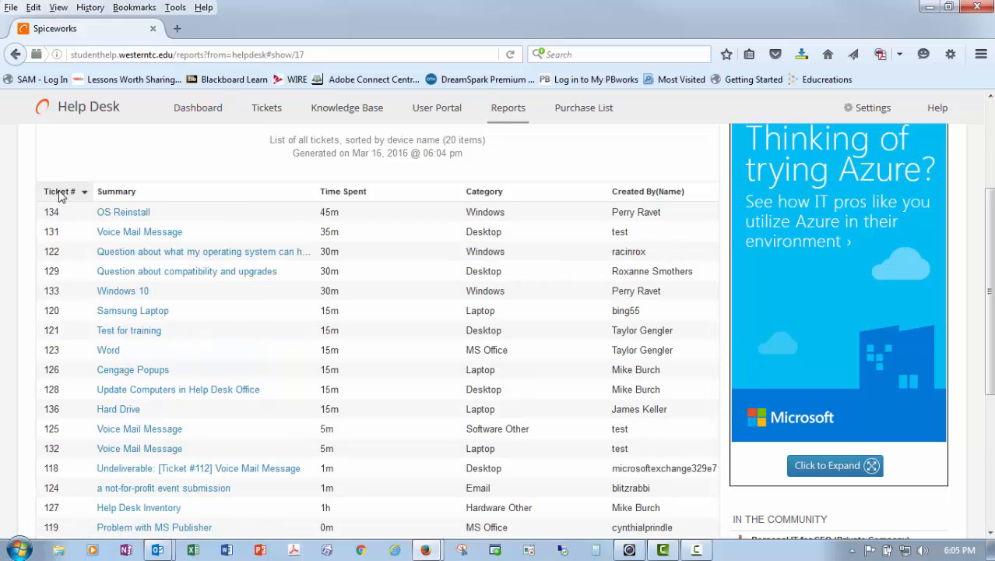
pyautogui.click(61, 193)
pyautogui.click(61, 194)
pyautogui.click(60, 193)
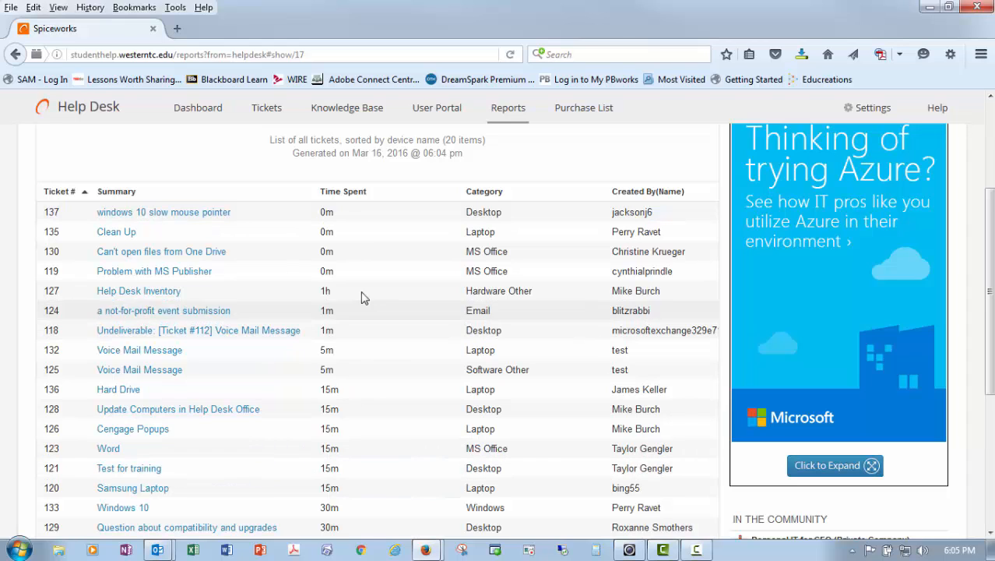
# Sort the report results by Time Spent and show the available export formats
pyautogui.click(352, 197)
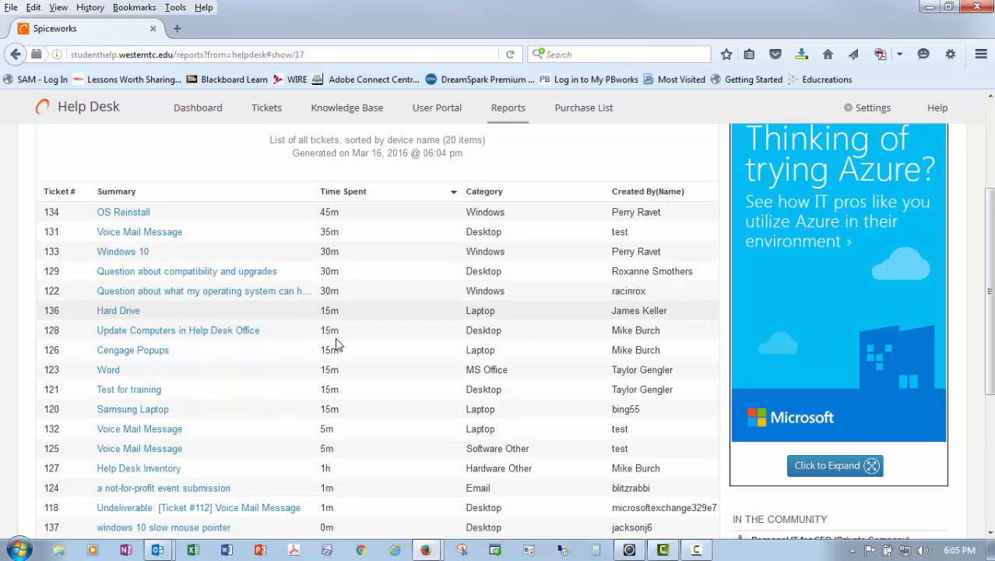
pyautogui.scroll(3, 348, 438)
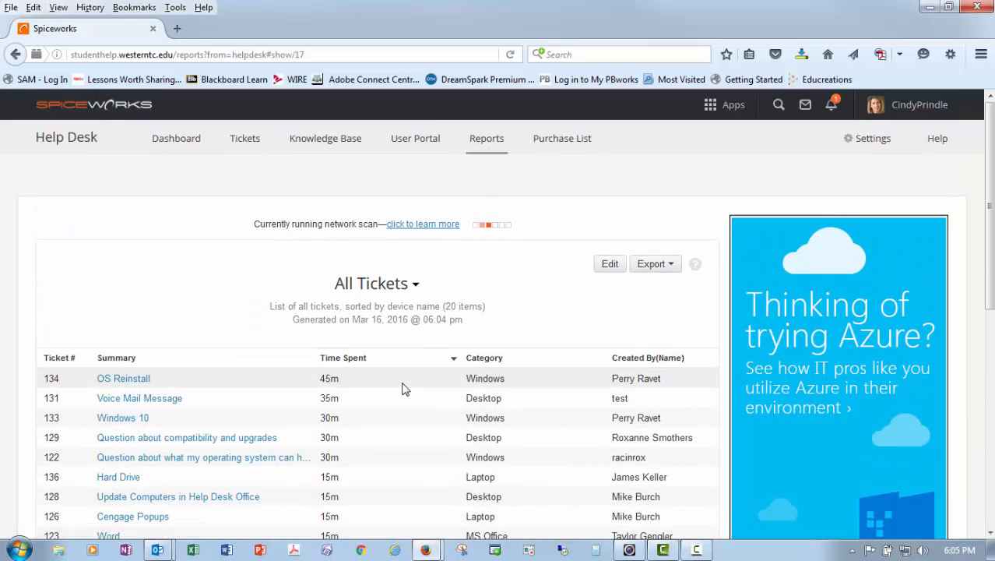
pyautogui.scroll(-3, 433, 382)
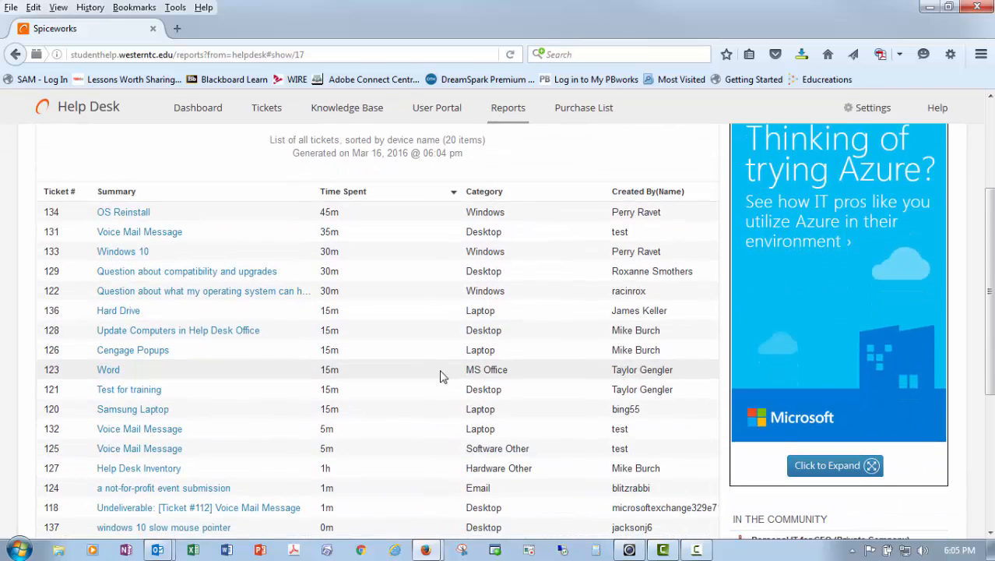
pyautogui.scroll(3, 444, 378)
pyautogui.click(658, 265)
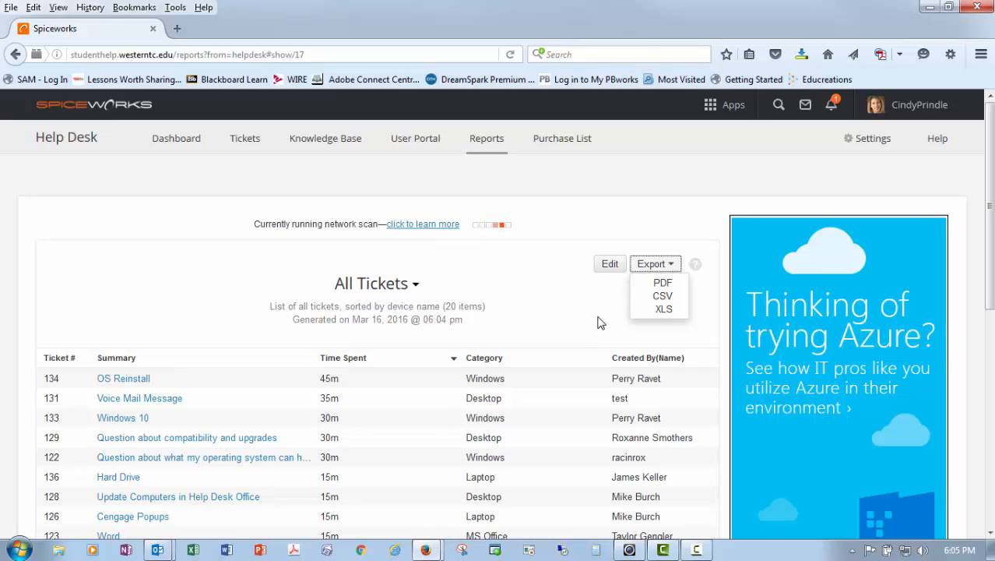
# Return to the list of all reports, start a new report, and look through its blank setup form
pyautogui.click(485, 148)
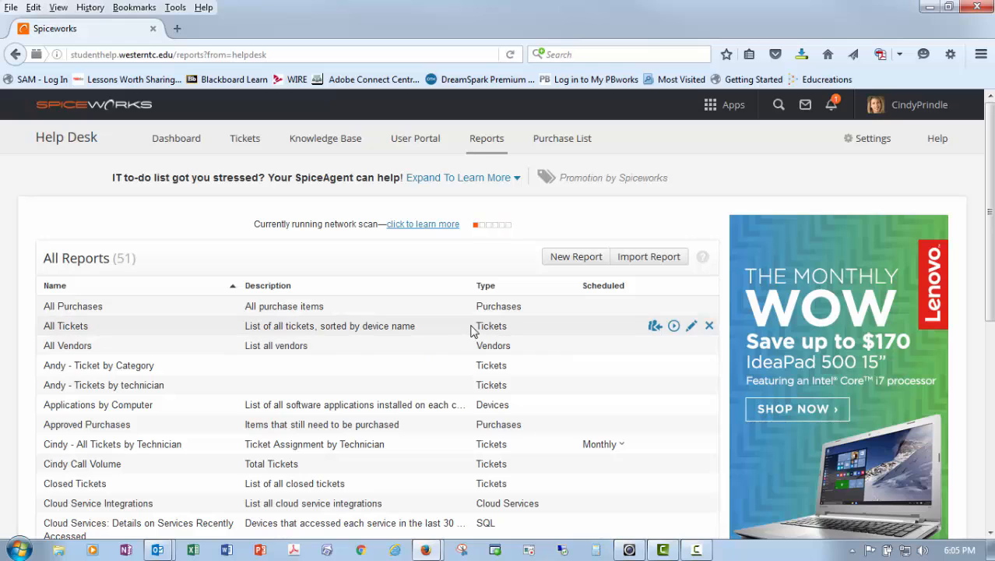
pyautogui.click(578, 257)
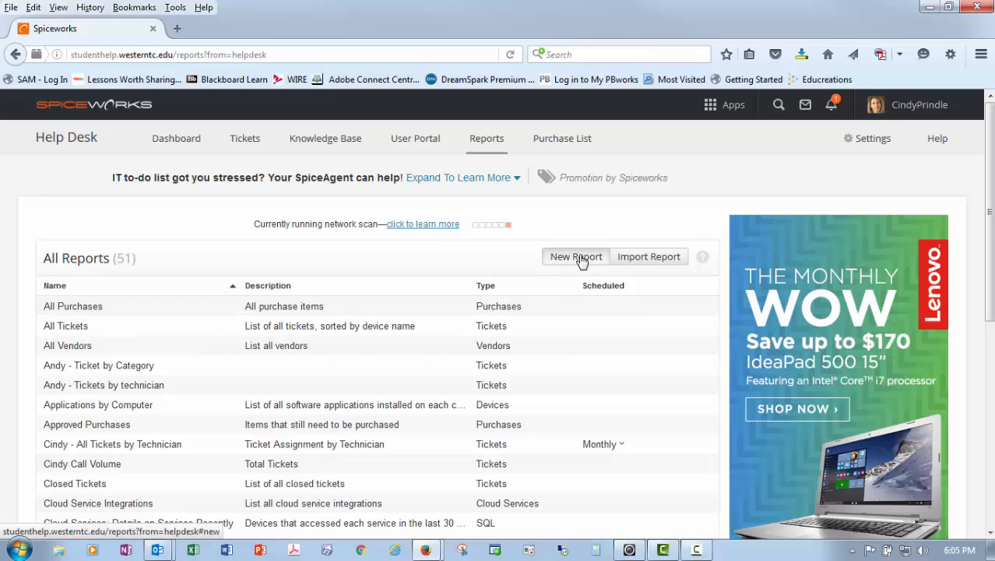
pyautogui.scroll(-2, 312, 367)
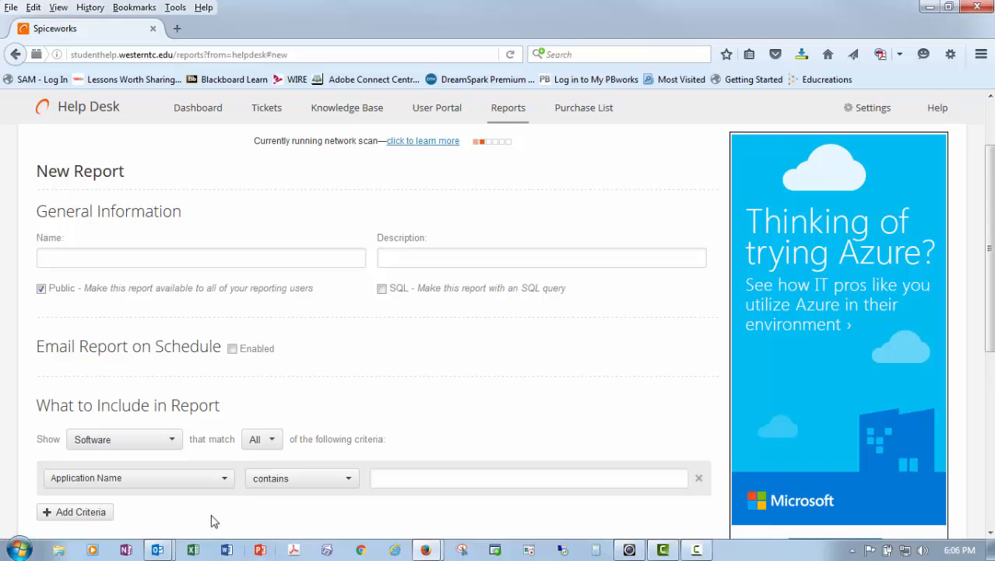
pyautogui.scroll(-5, 234, 463)
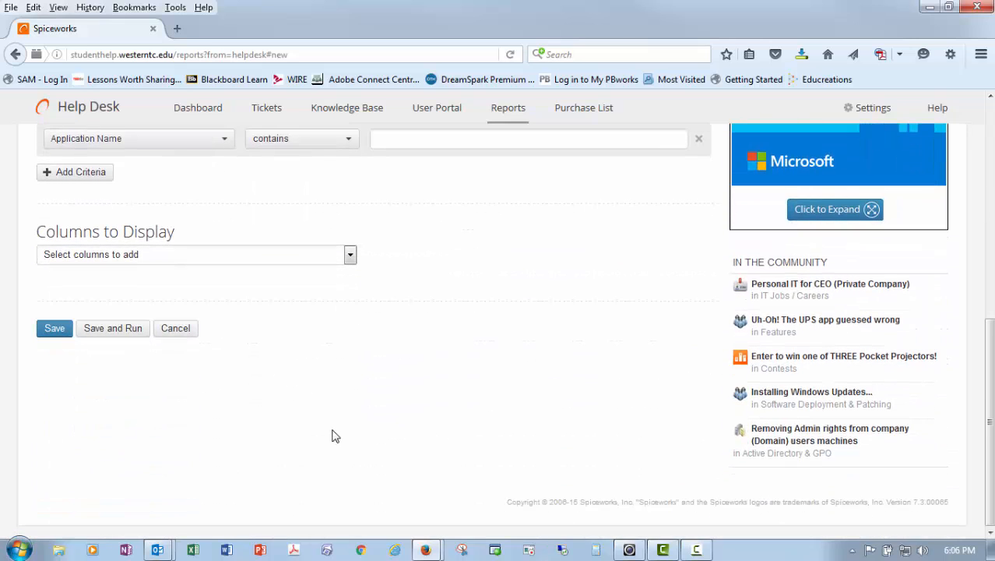
pyautogui.scroll(6, 332, 437)
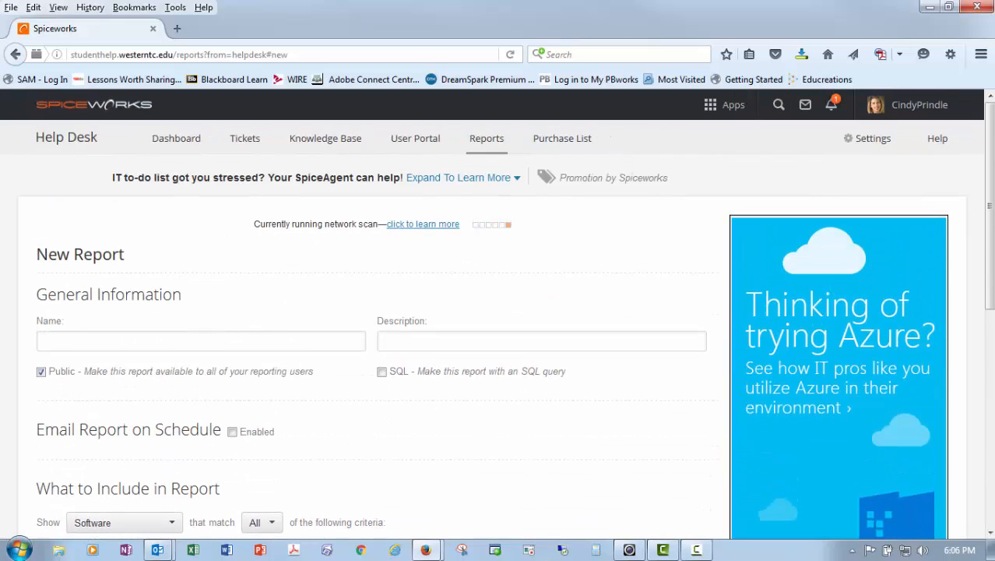